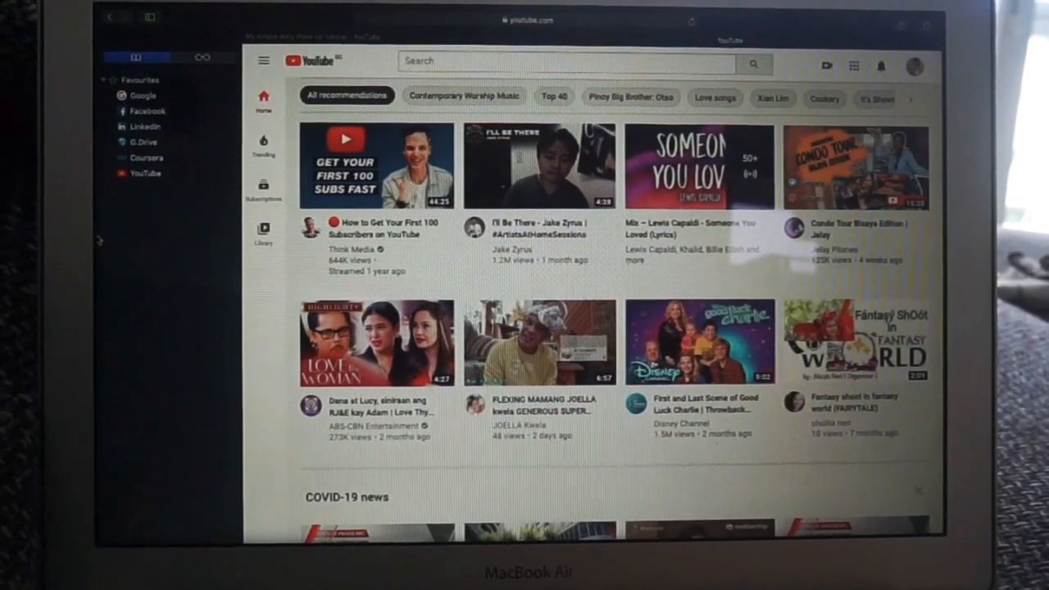
Search Google for 'subscribe png'
left_click(143, 94)
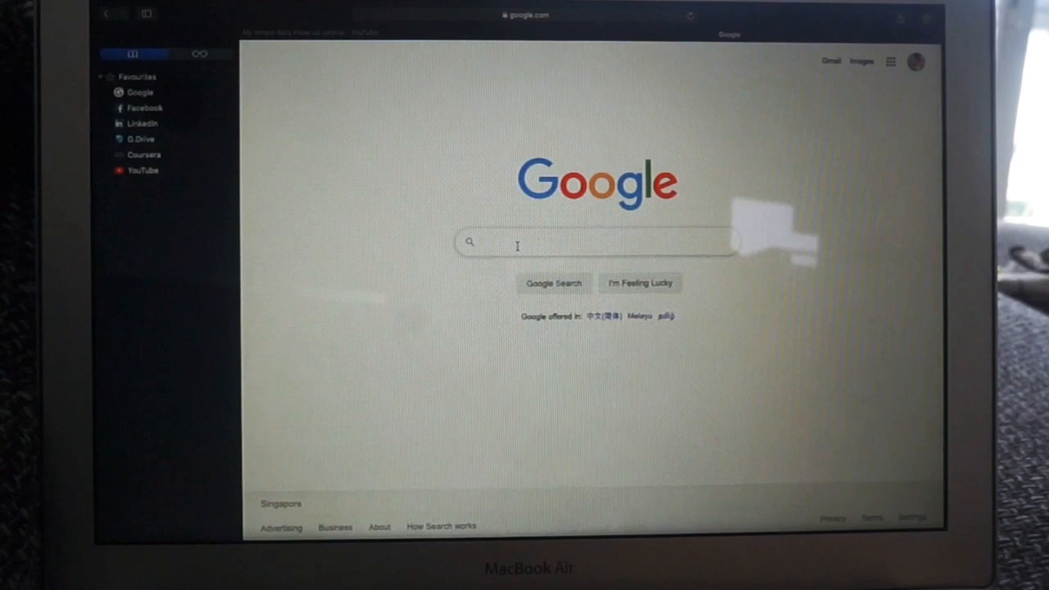
left_click(518, 245)
type("s")
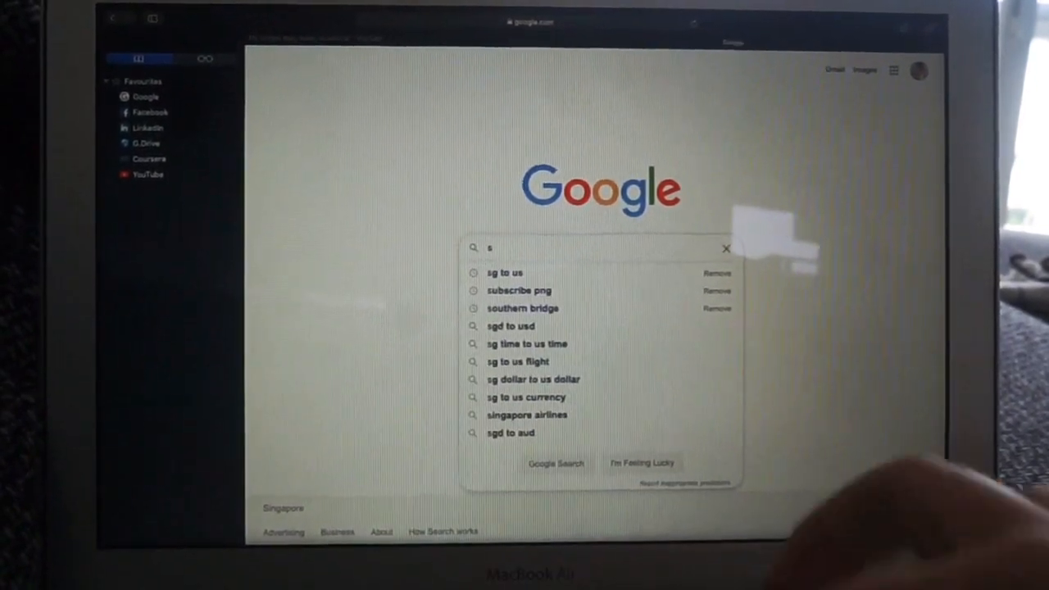
type("ubscribe png")
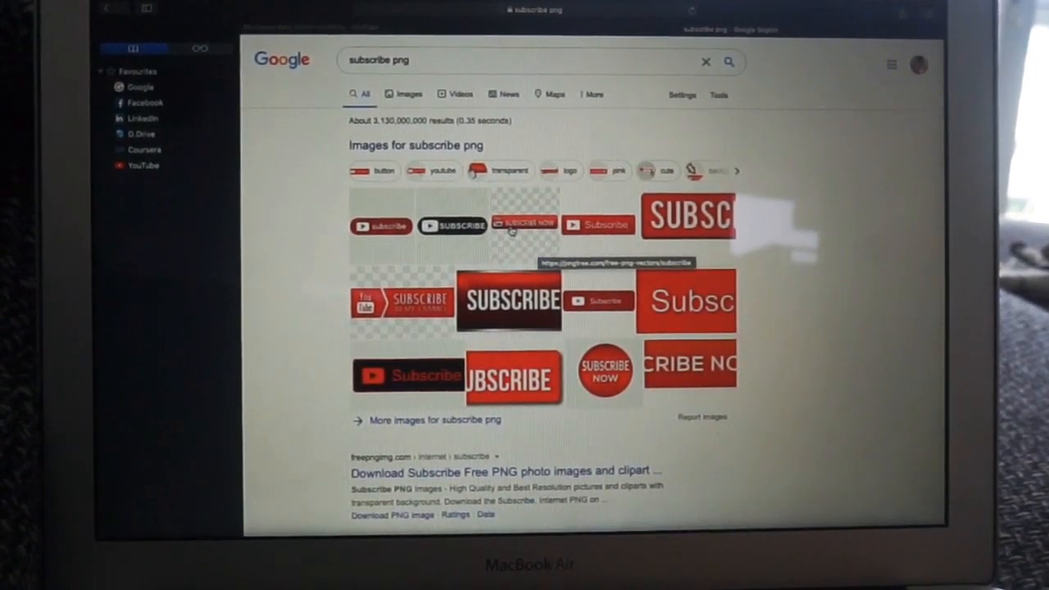
Save the SUBSCRIBE NOW button from the image results into Downloads
left_click(443, 172)
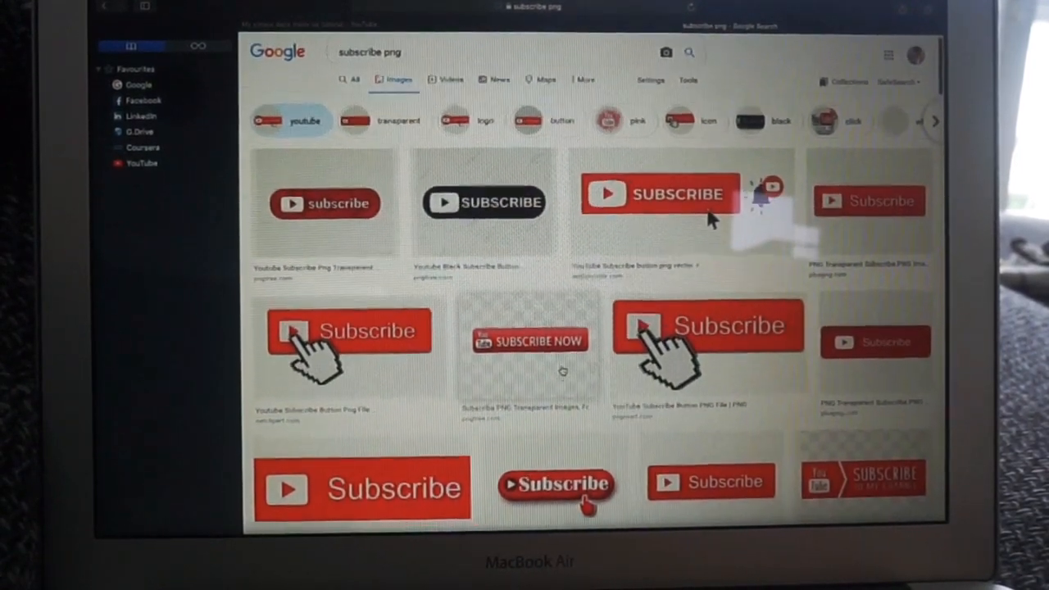
right_click(551, 361)
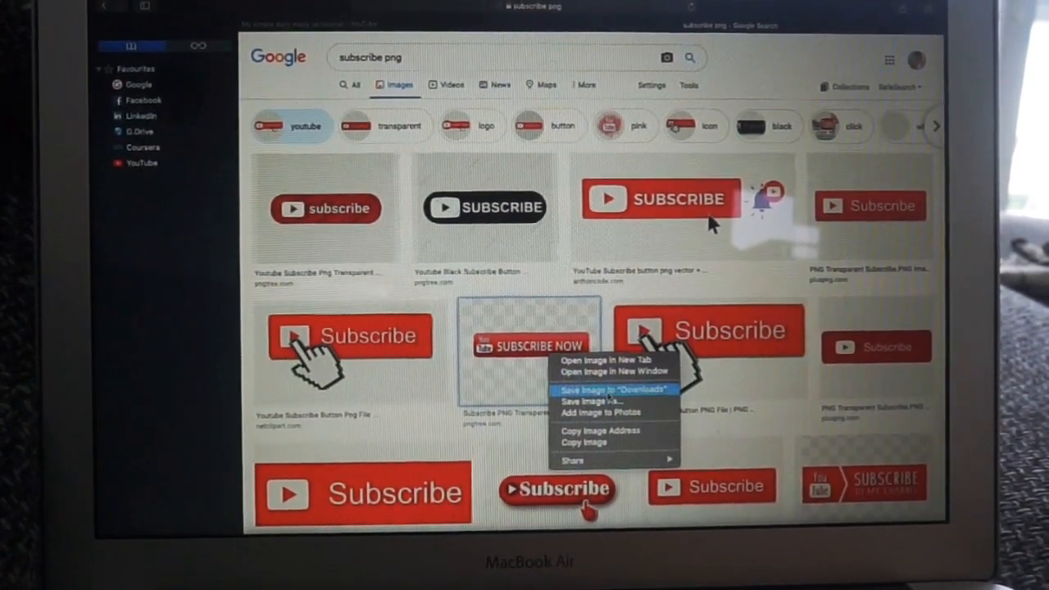
left_click(610, 391)
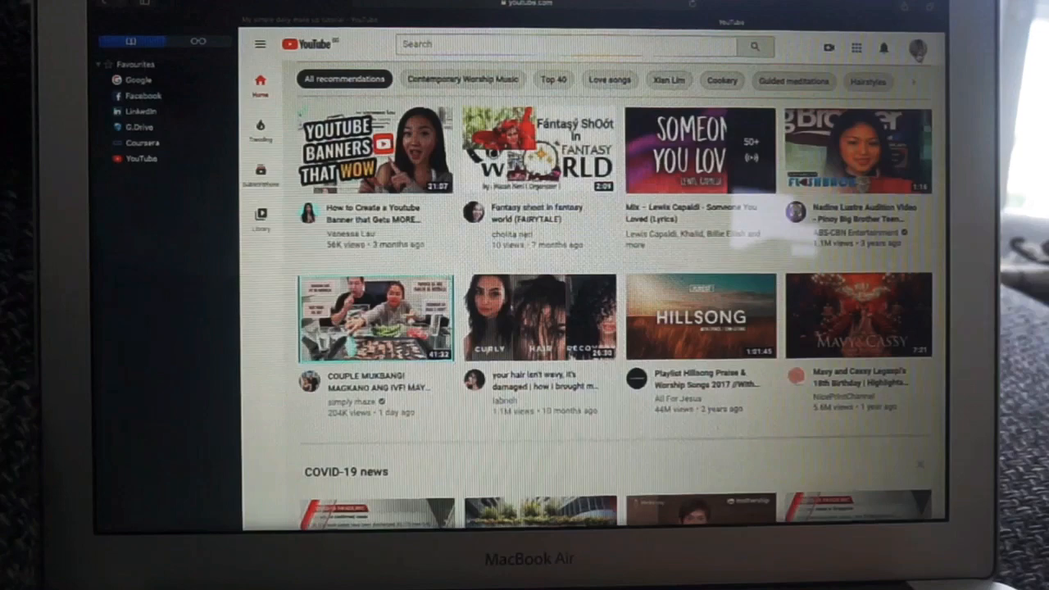
left_click(918, 48)
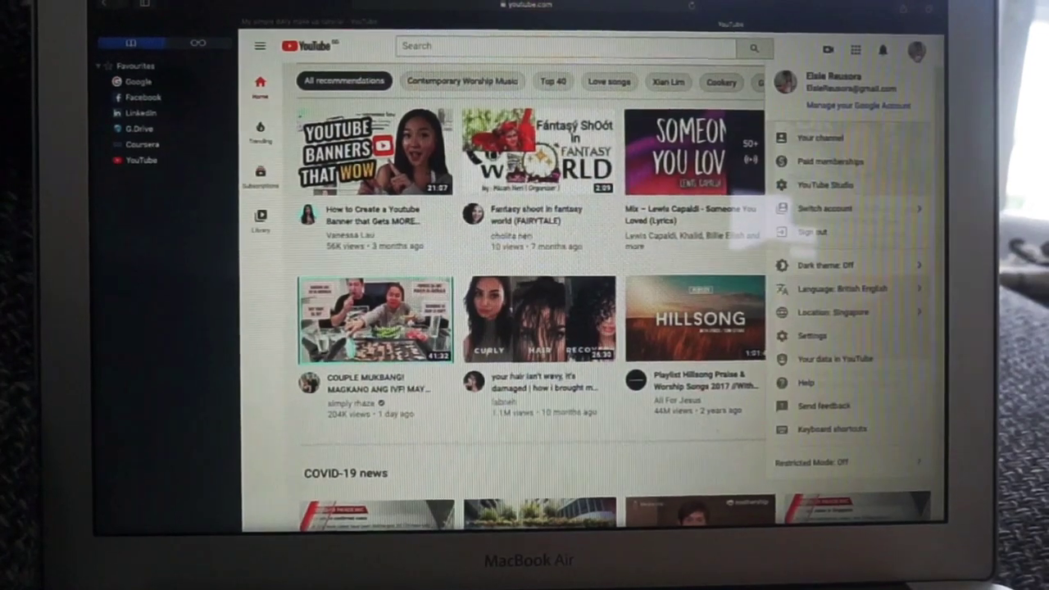
left_click(845, 141)
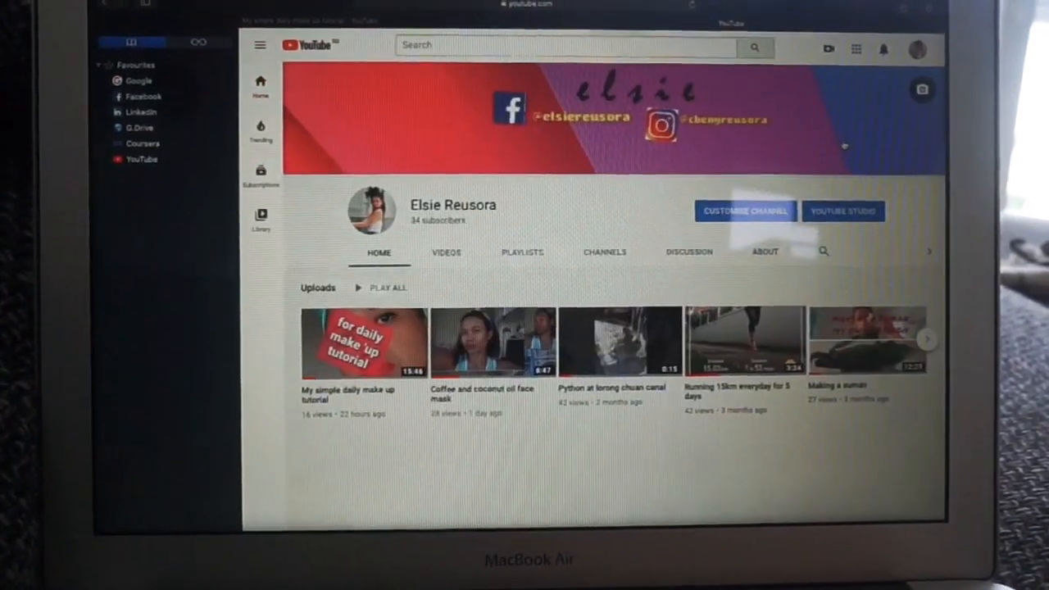
left_click(918, 49)
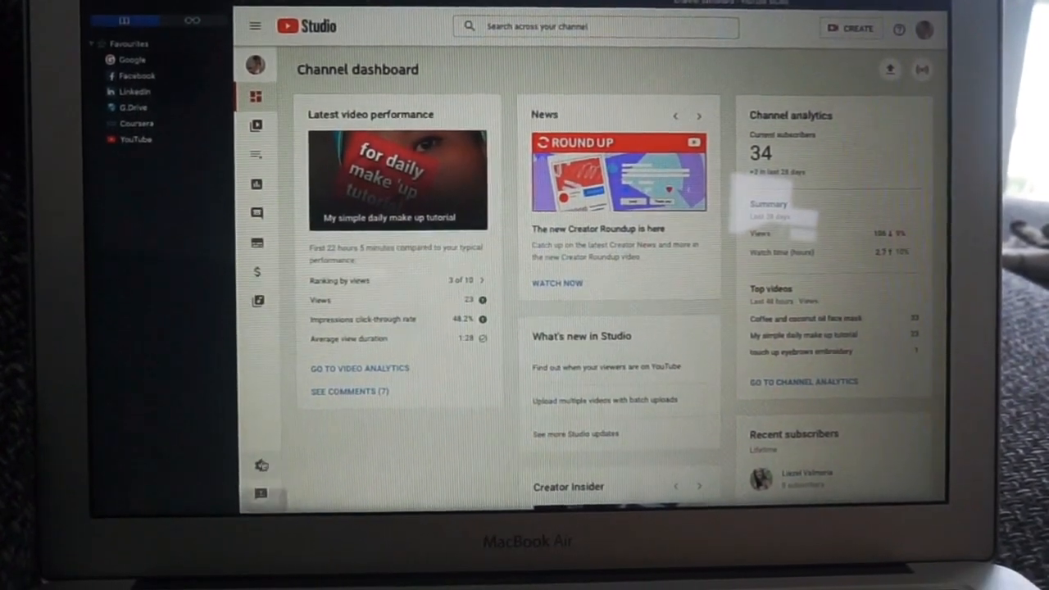
Open the channel Settings from the sidebar gear
left_click(260, 469)
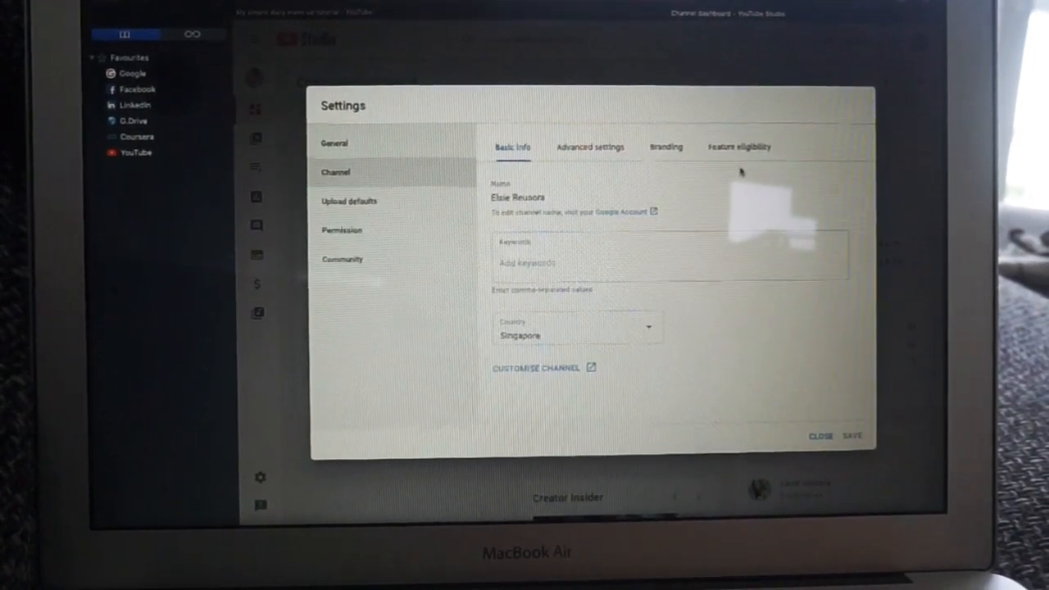
In Channel branding, start choosing an image file for the video watermark
left_click(677, 152)
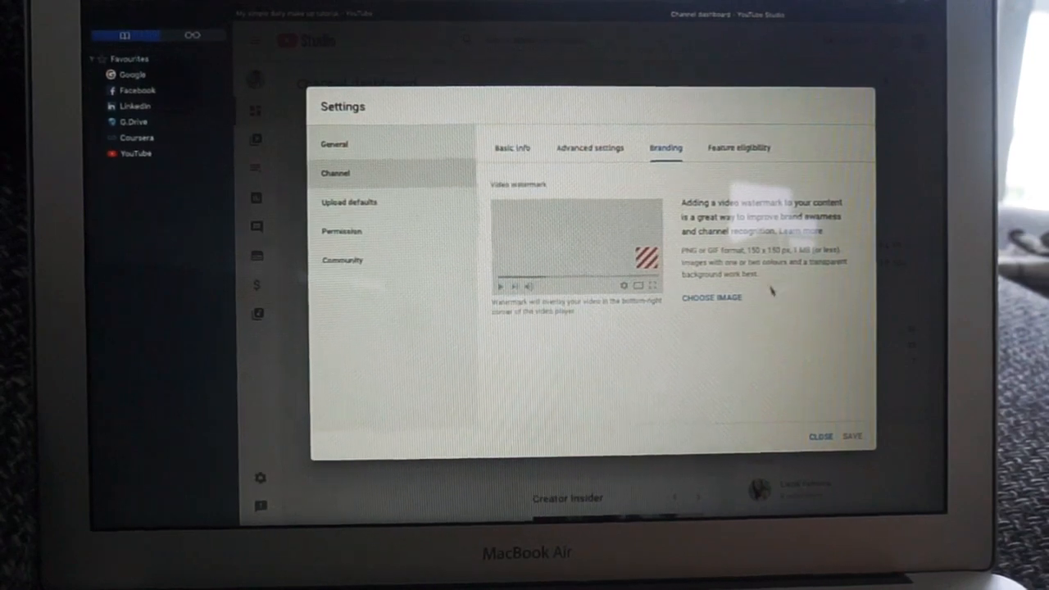
left_click(708, 305)
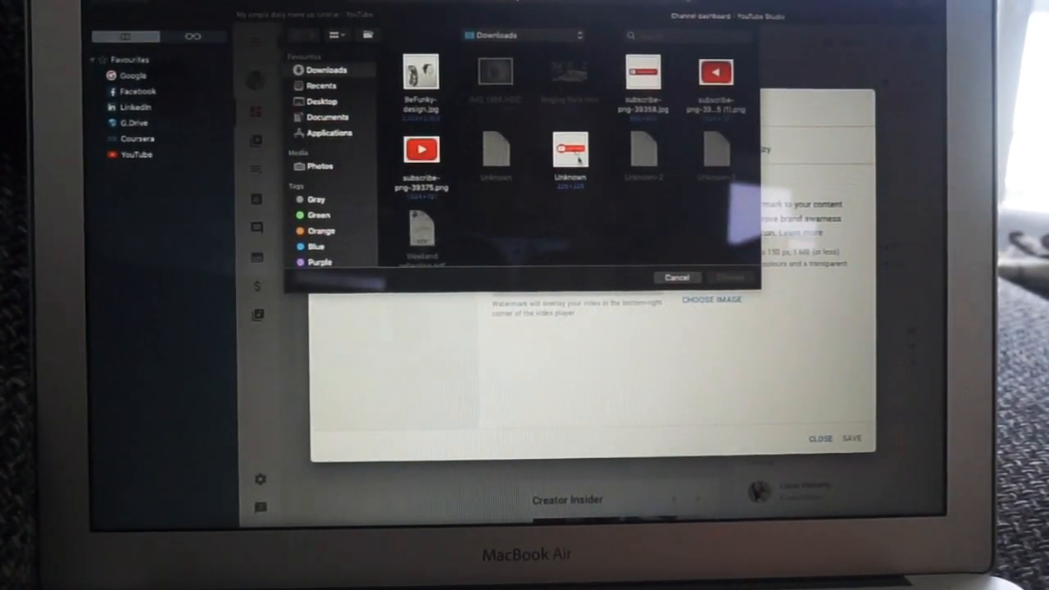
Set the saved Subscribe image as the watermark for the entire video and save the settings
left_click(578, 162)
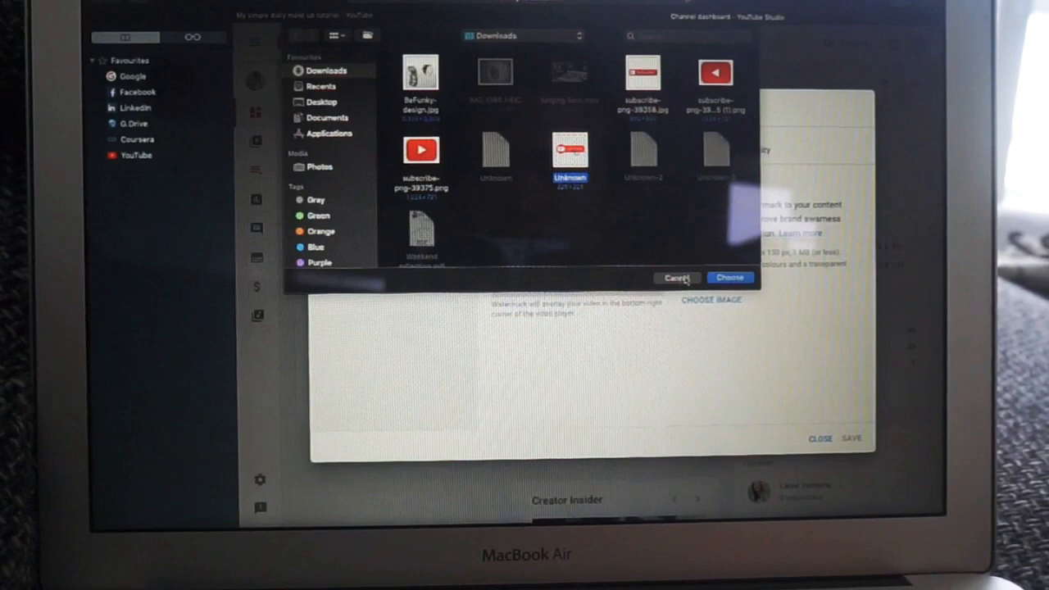
left_click(730, 278)
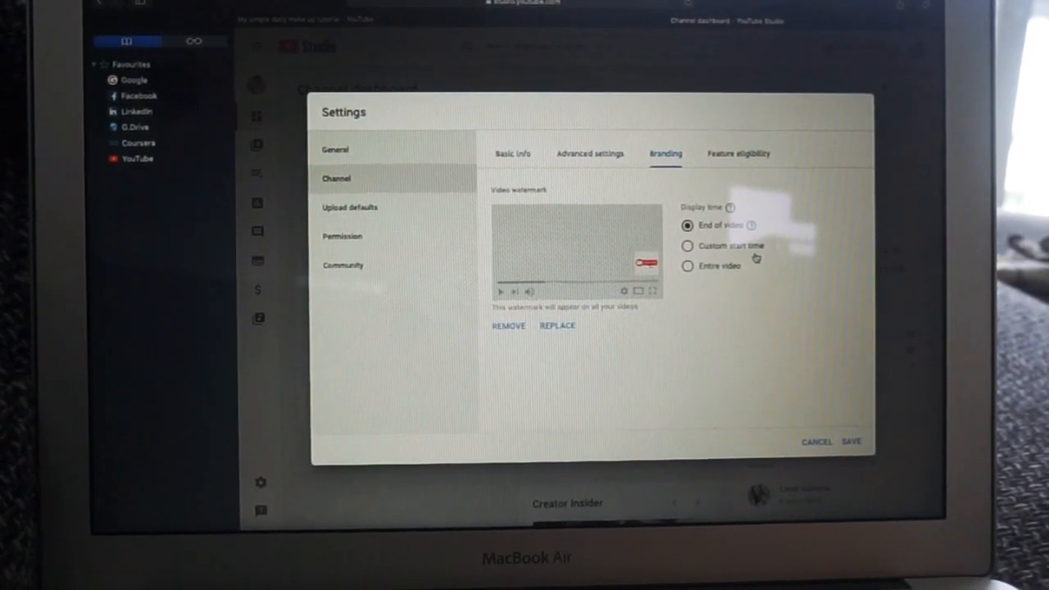
left_click(688, 267)
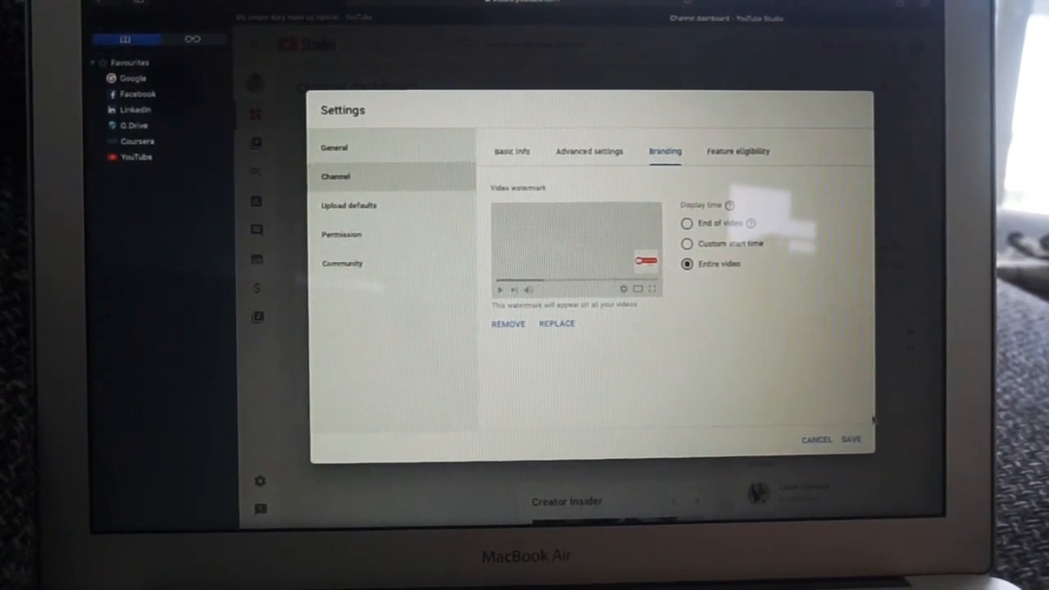
left_click(849, 441)
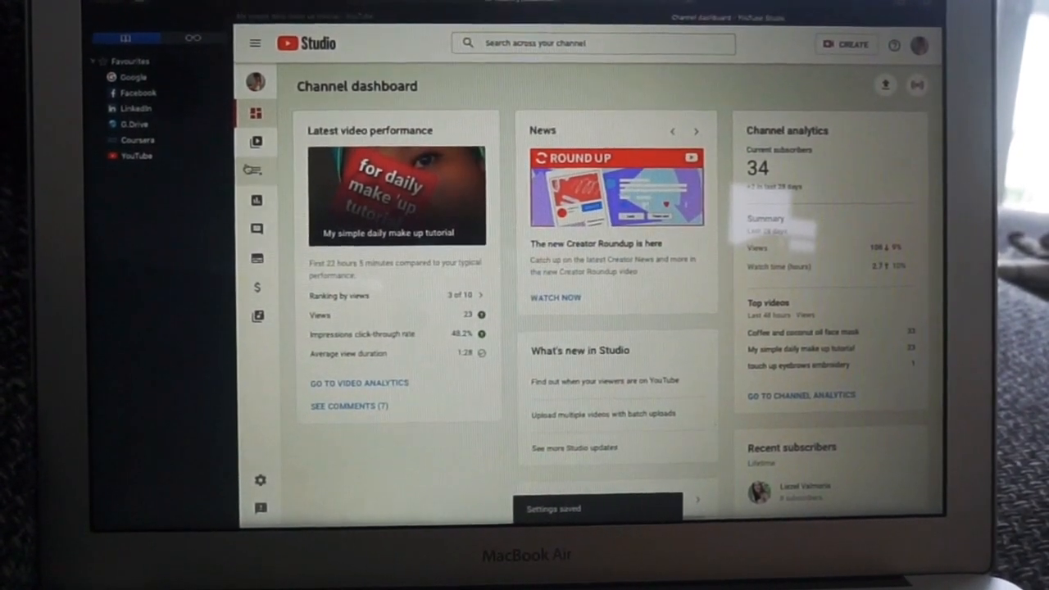
View the make-up tutorial's details under Videos, then go back to the public channel page
left_click(256, 141)
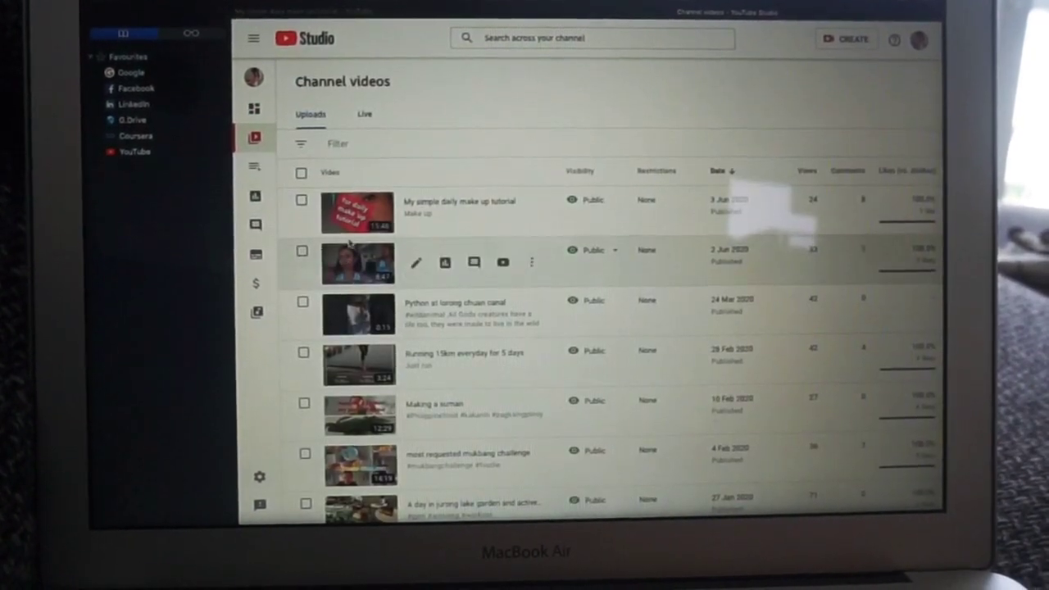
left_click(348, 214)
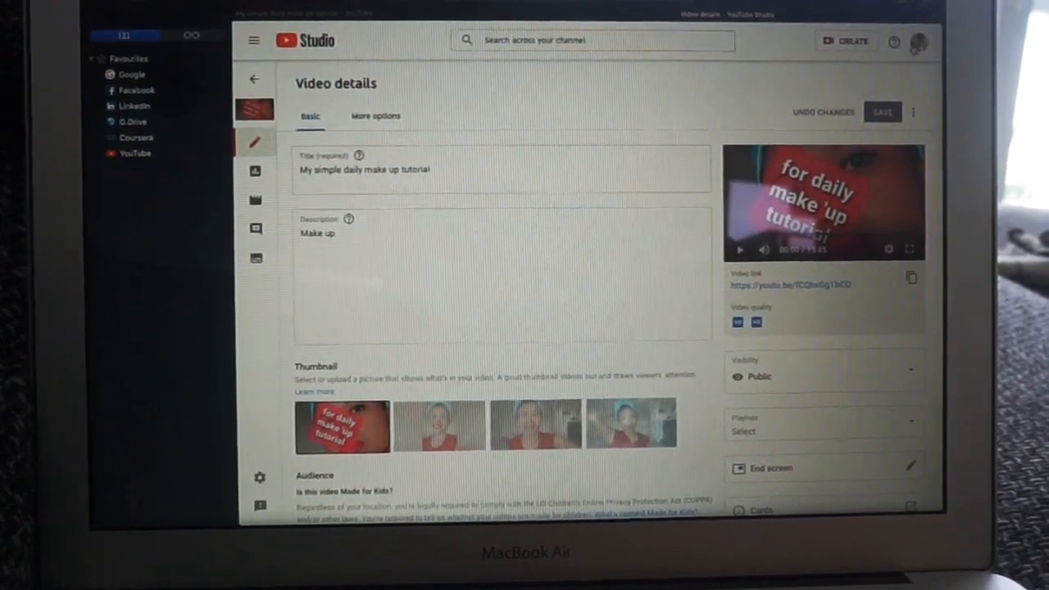
left_click(920, 43)
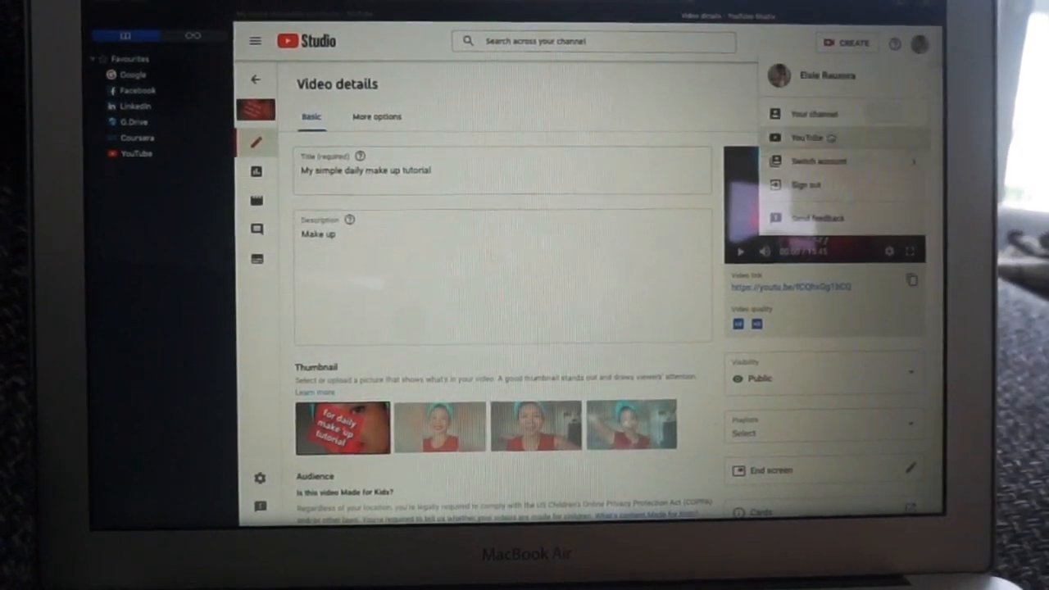
left_click(831, 118)
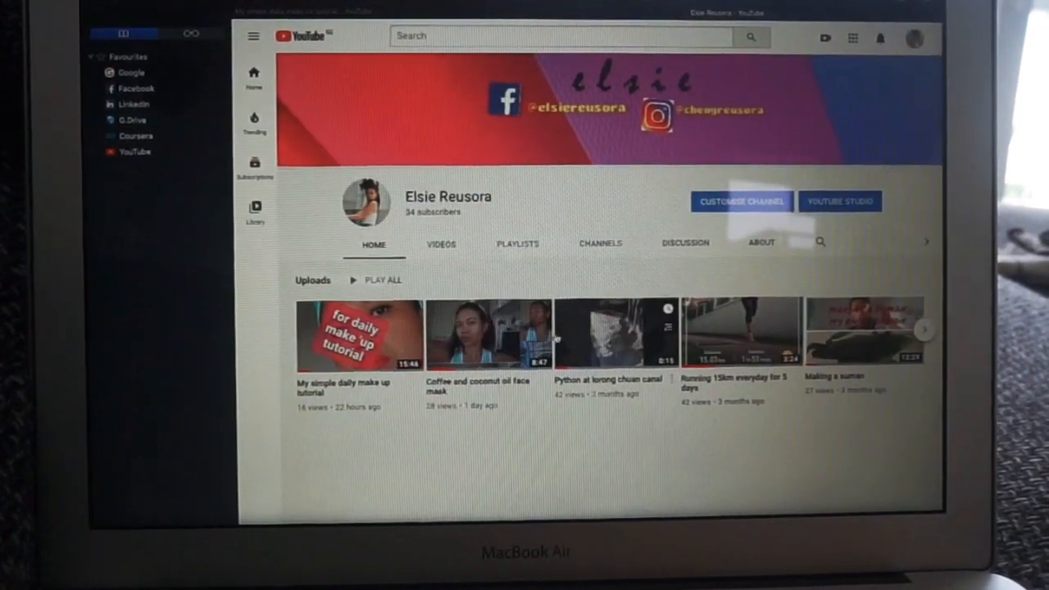
Play My simple daily make up tutorial and pause it with the Subscribe watermark visible
left_click(395, 347)
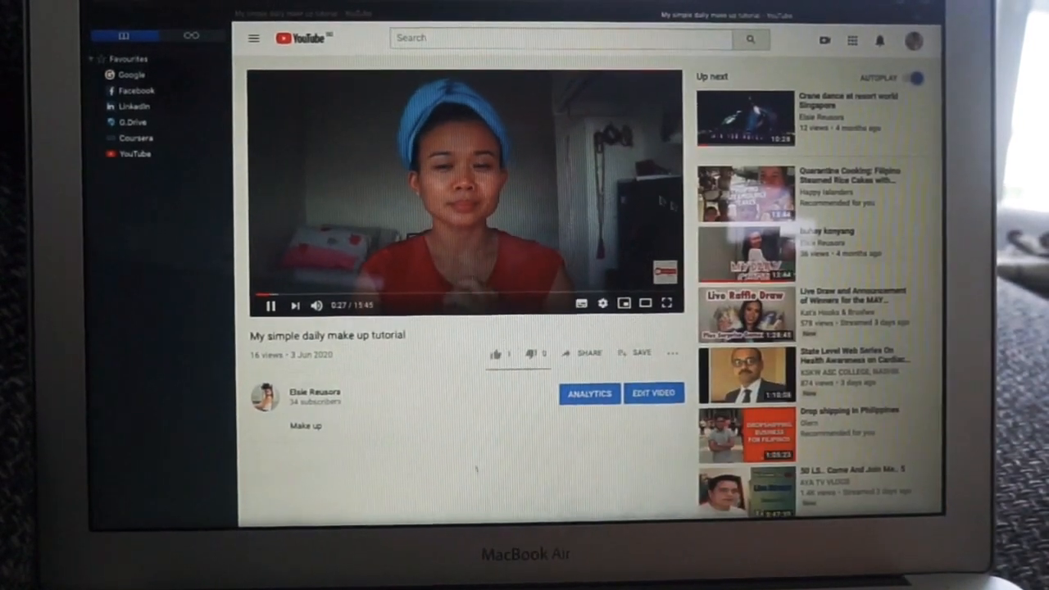
left_click(271, 305)
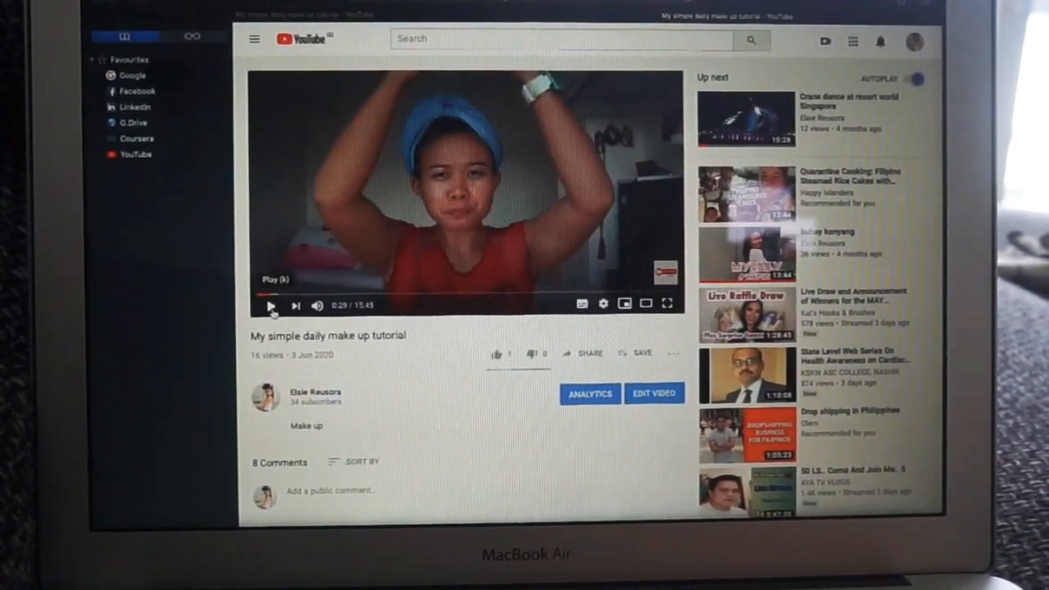